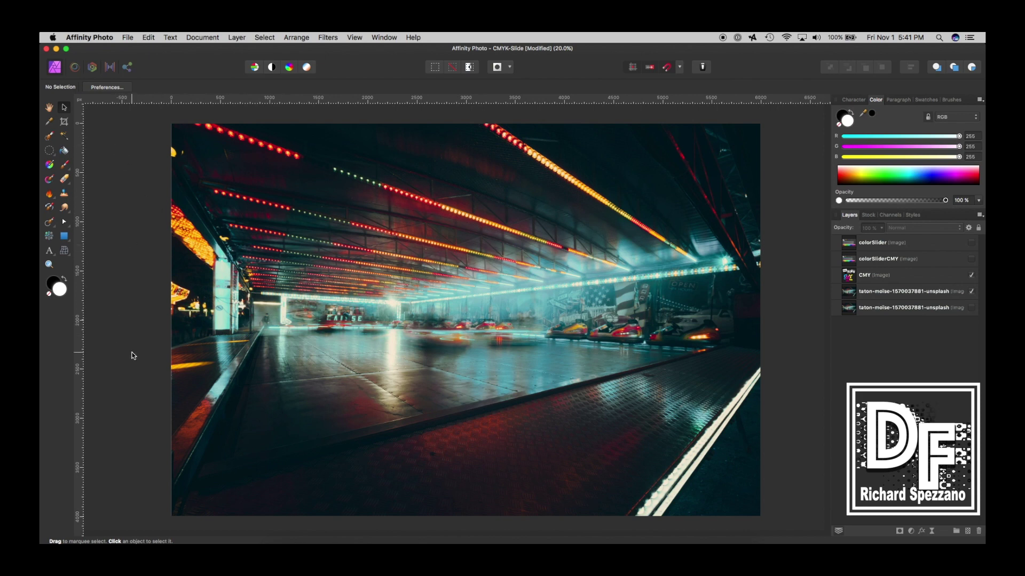
Step: Drag the CMY protest-sign cartoon from the pasteboard onto the left-centre of the photo
click(131, 370)
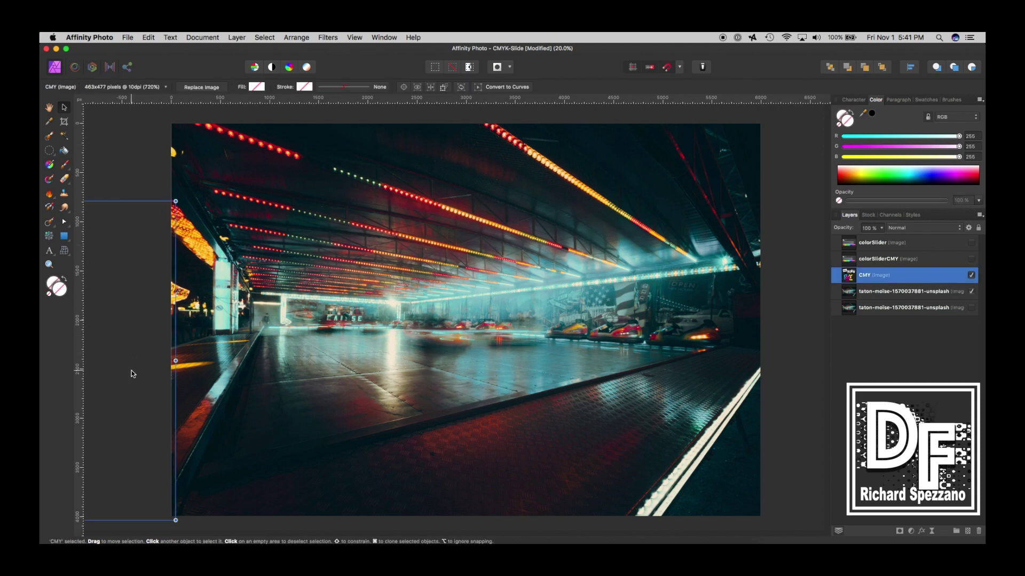
drag(131, 370, 560, 349)
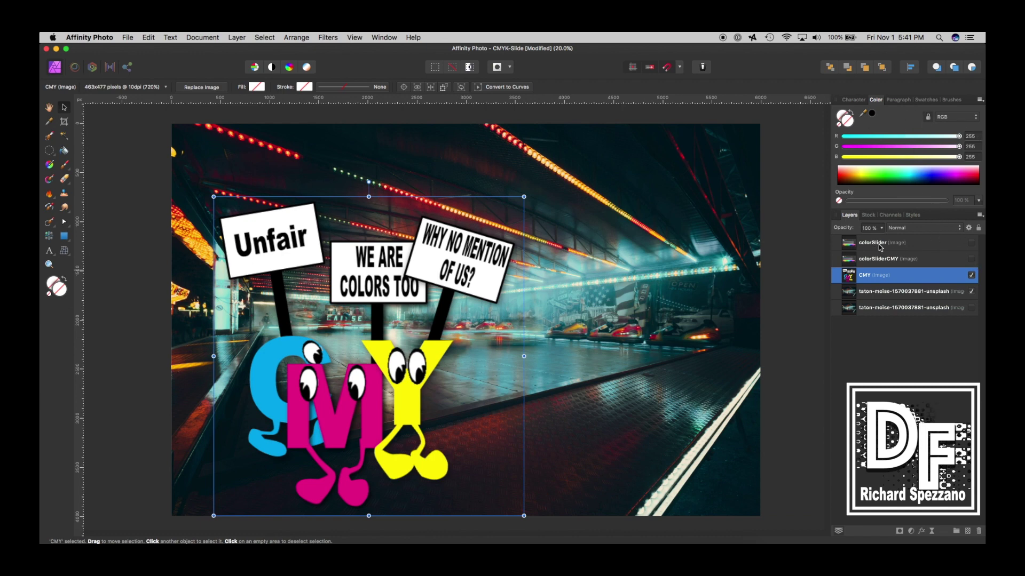
Step: Show the RGB colorSlider image and position it at the top, revealing the COLORS TOO sign
click(972, 243)
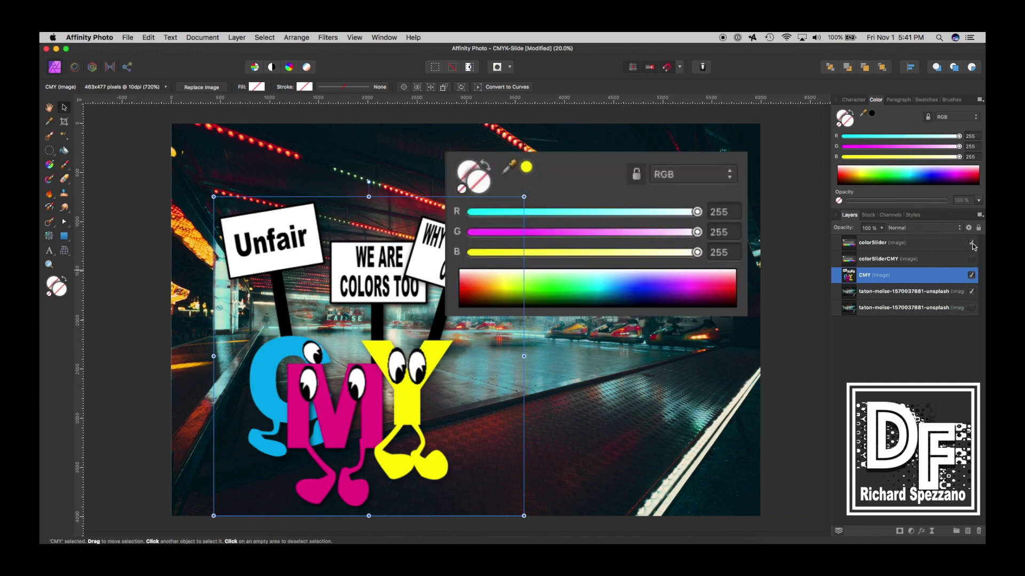
click(683, 184)
drag(684, 184, 543, 173)
mouse_move(469, 183)
mouse_down()
mouse_move(458, 155)
mouse_move(468, 165)
mouse_up()
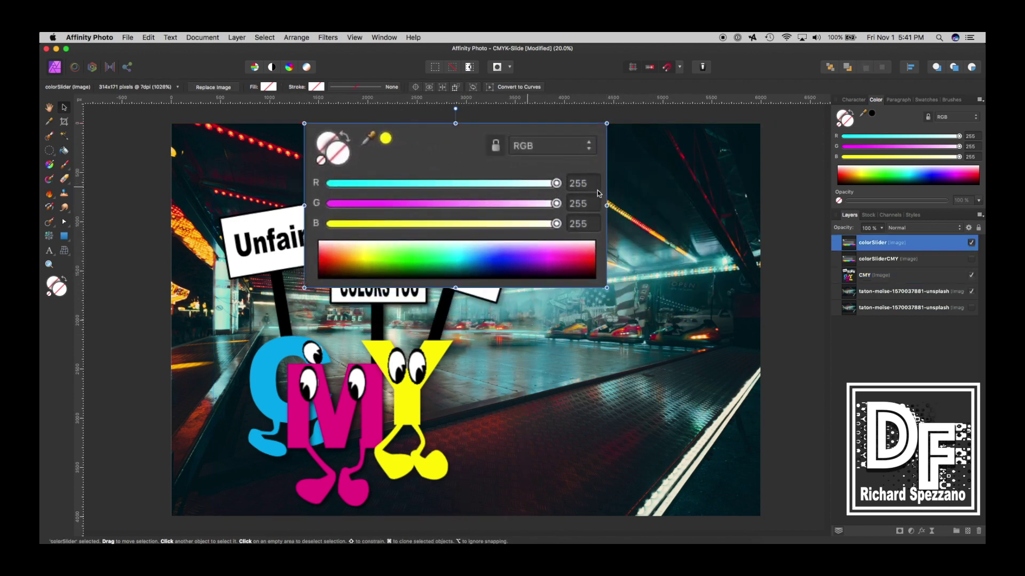
Step: Show colorSliderCMY, move it to the lower right, and shift the CMY cartoon off-canvas left
click(852, 267)
click(971, 259)
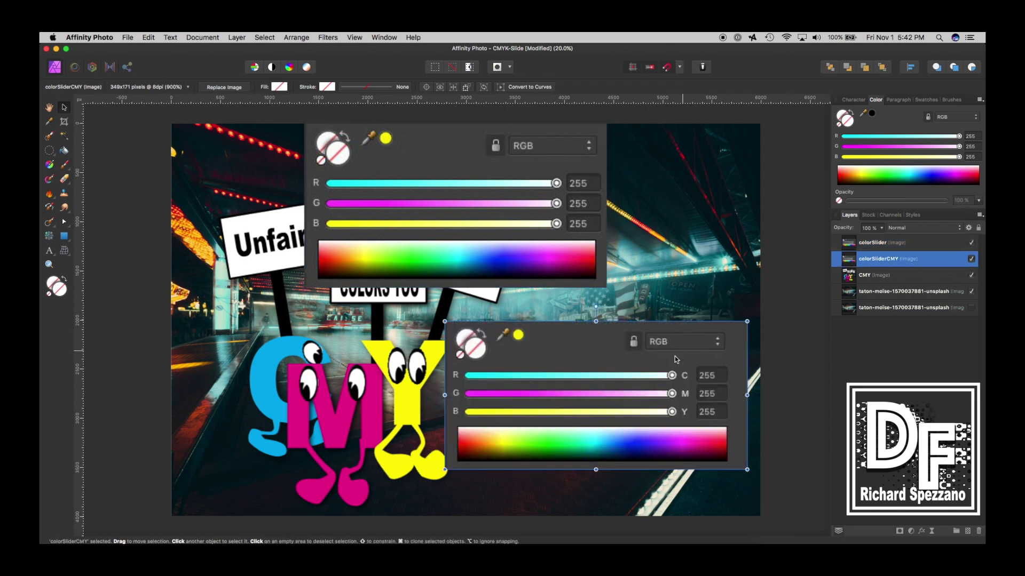
drag(611, 351, 471, 318)
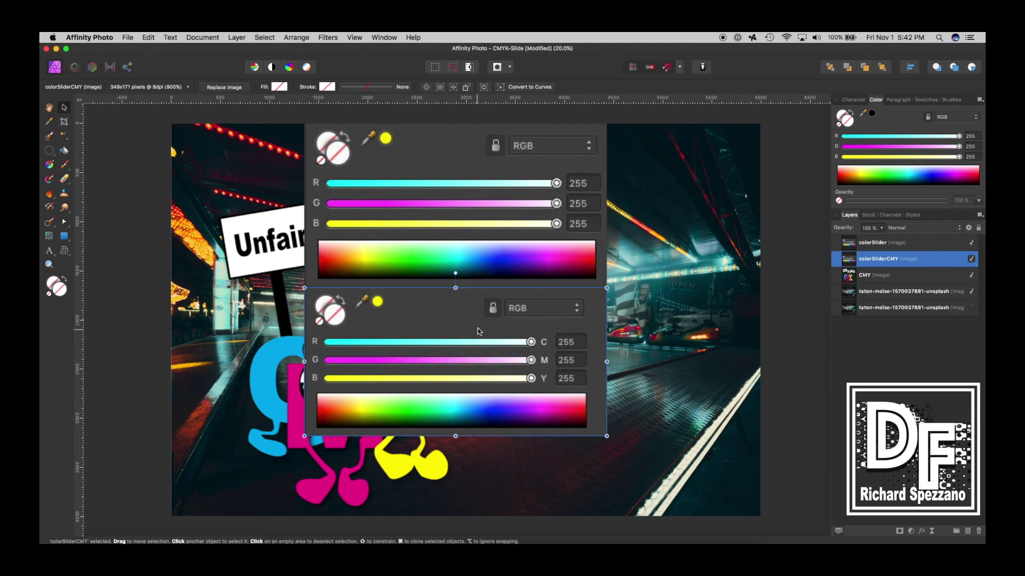
drag(417, 308, 592, 334)
click(416, 381)
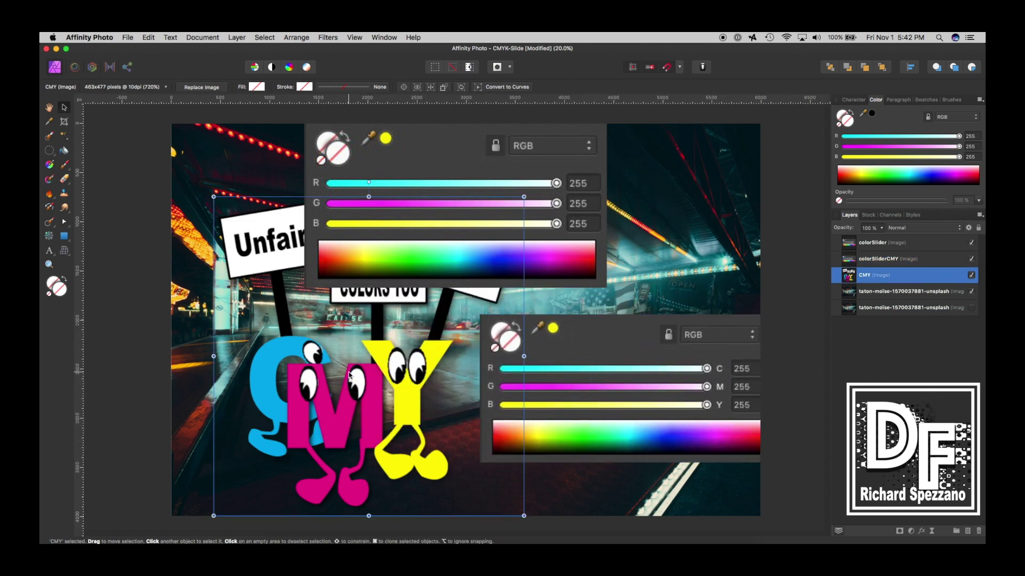
drag(351, 375, 70, 368)
Step: Hide both slider images and add a Curves adjustment to the bumper-car photo layer
click(971, 259)
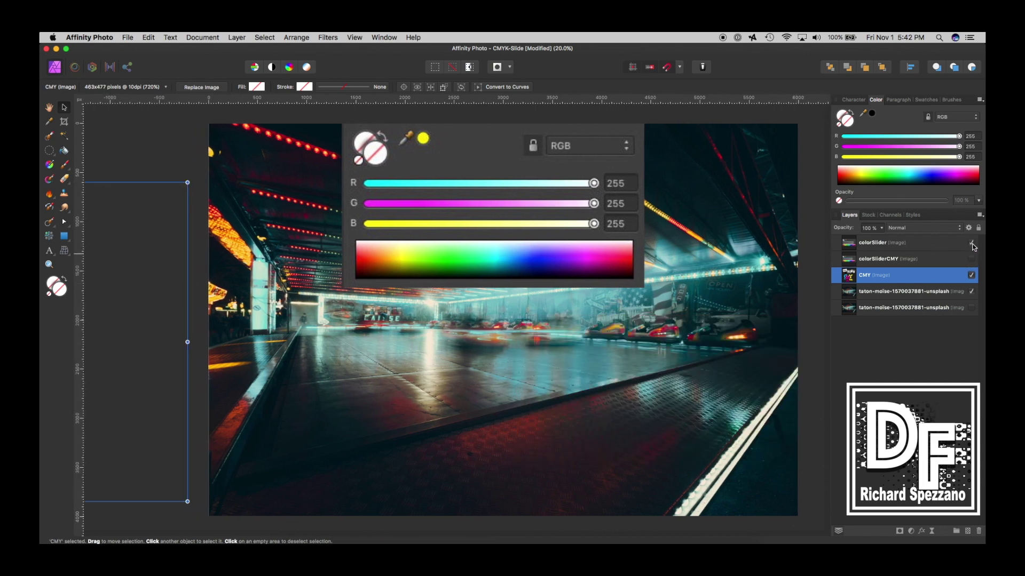
click(971, 243)
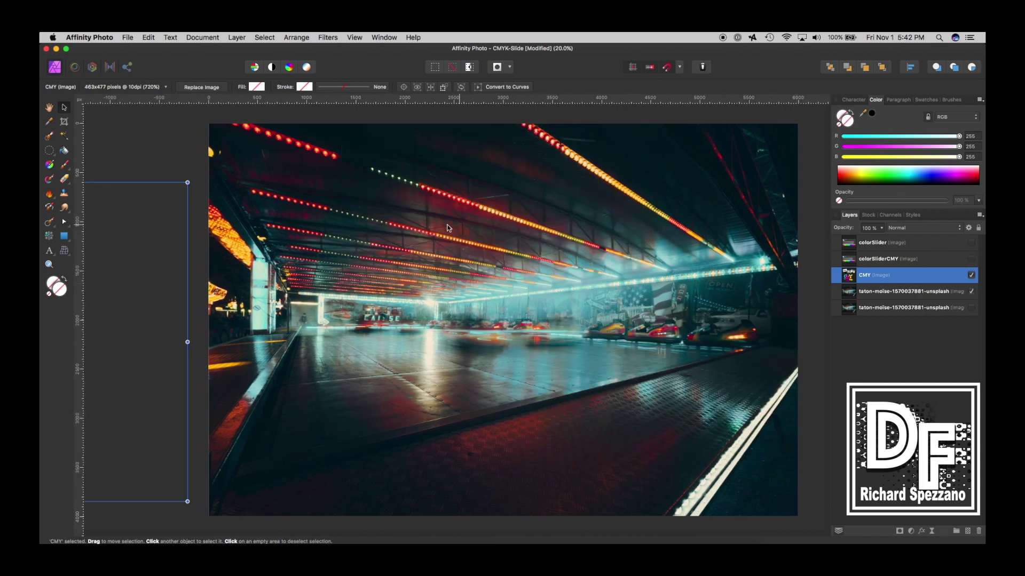
click(852, 293)
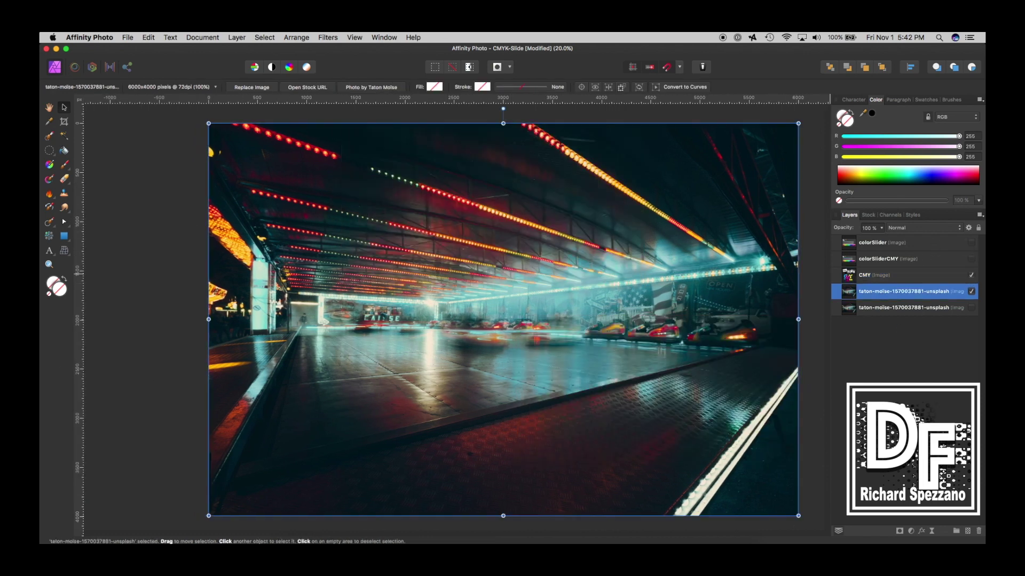
click(912, 531)
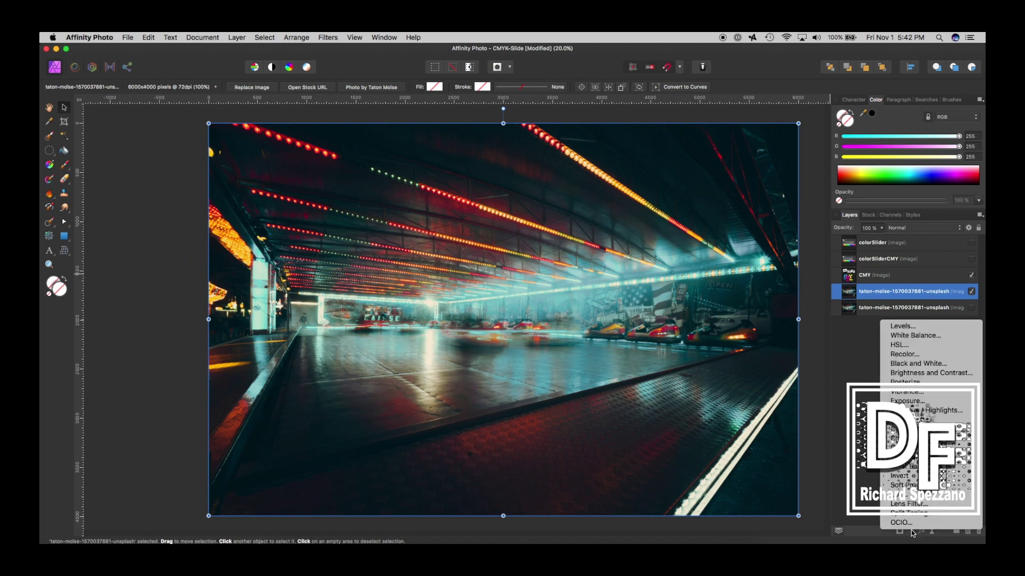
click(907, 430)
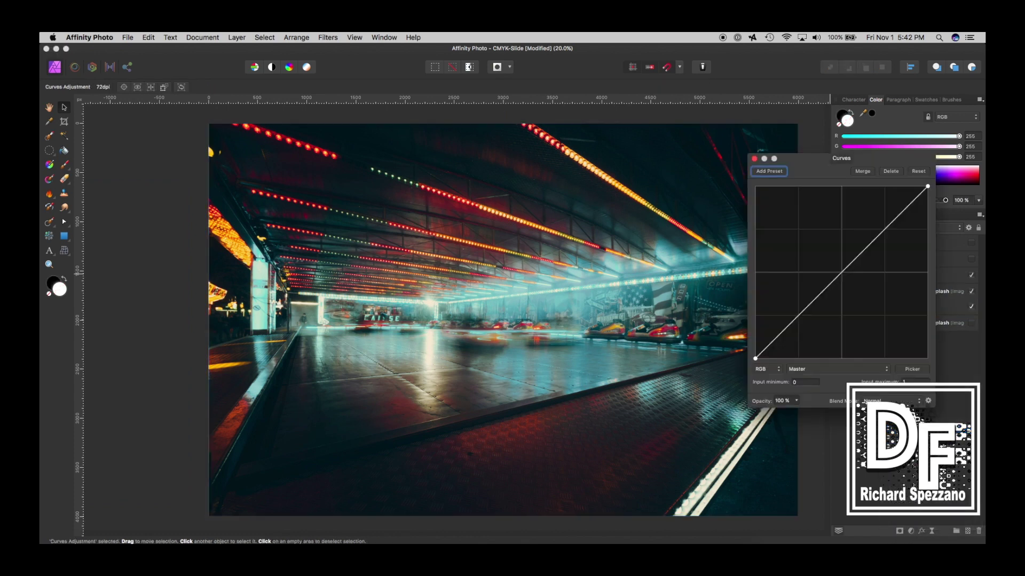
drag(827, 163, 214, 141)
Step: Show colorSliderCMY again at the photo's top and reopen the Curves settings lower down
click(971, 260)
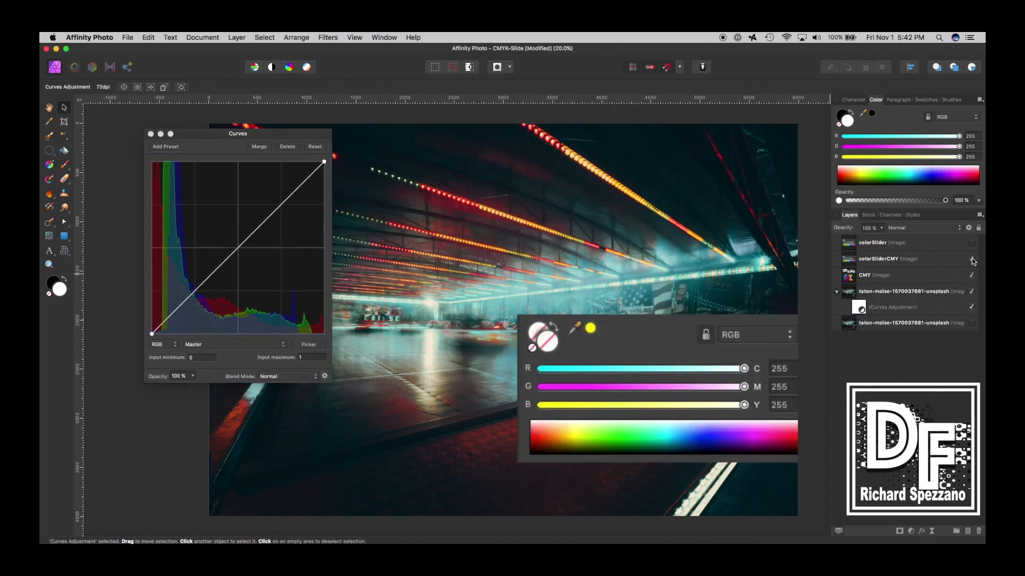
drag(643, 330, 622, 157)
double_click(858, 308)
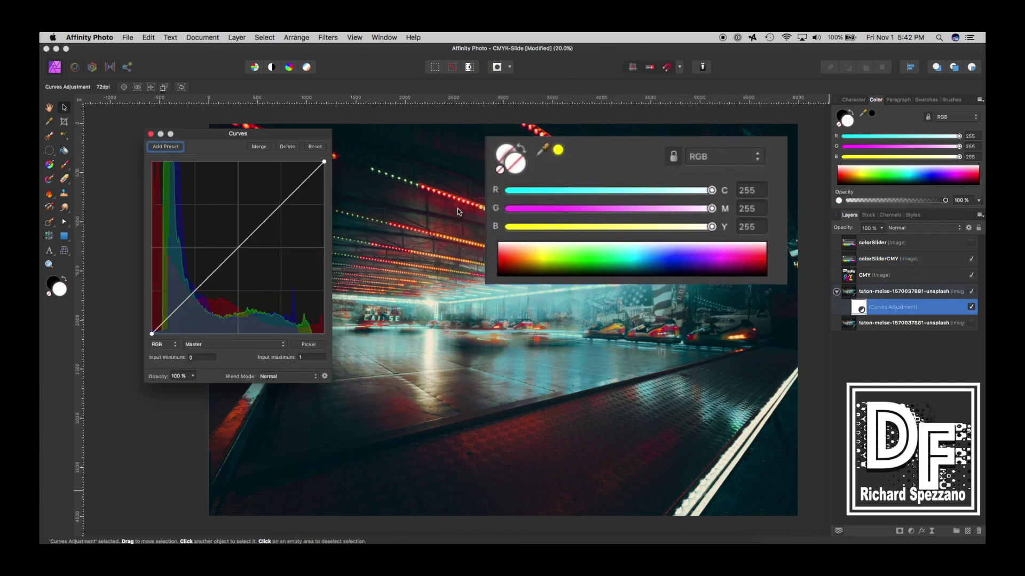
drag(207, 136, 271, 187)
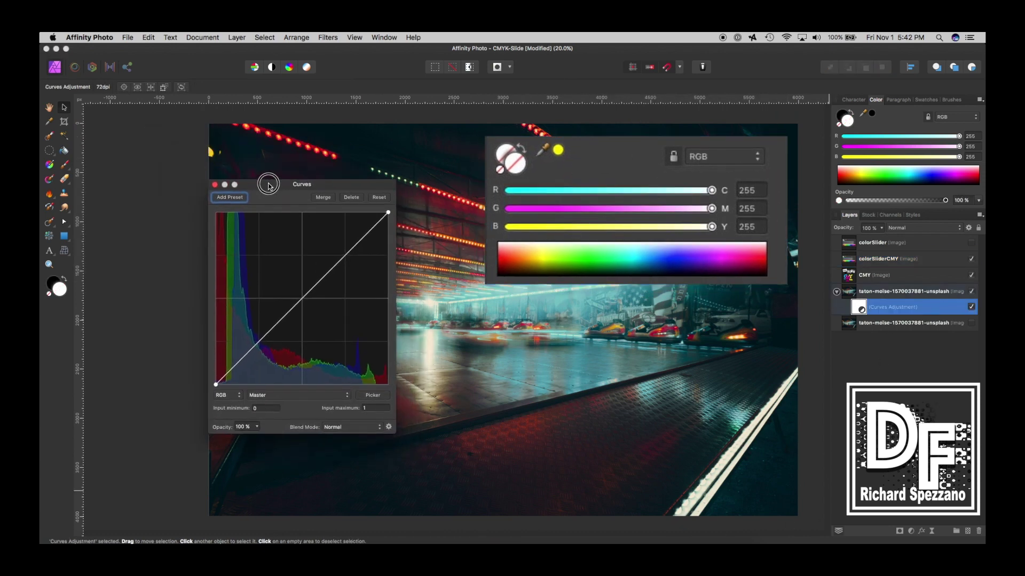
click(266, 394)
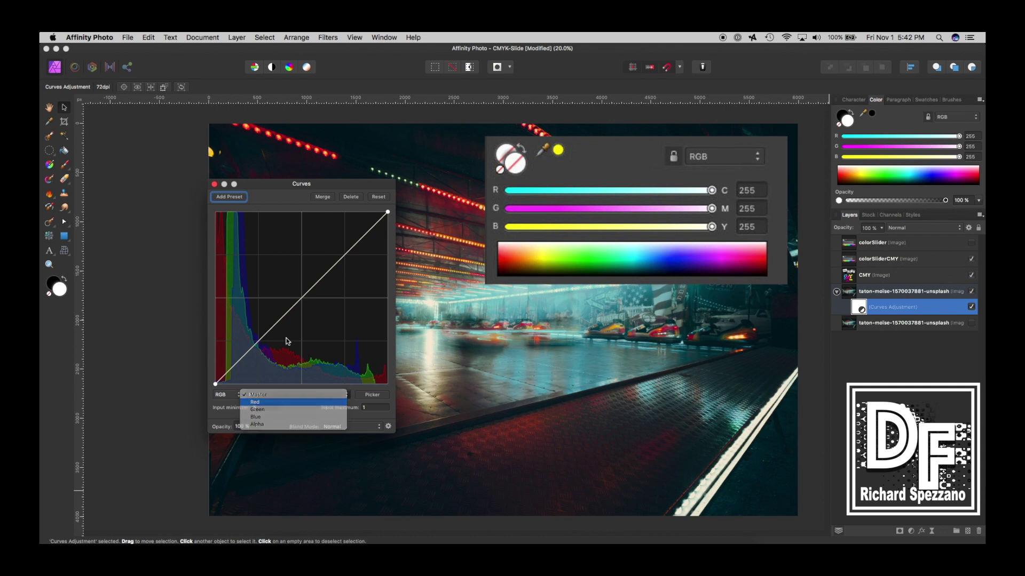
Step: Switch Curves to the Red channel and pull the red curve down to preview teal
click(256, 401)
drag(268, 187, 156, 148)
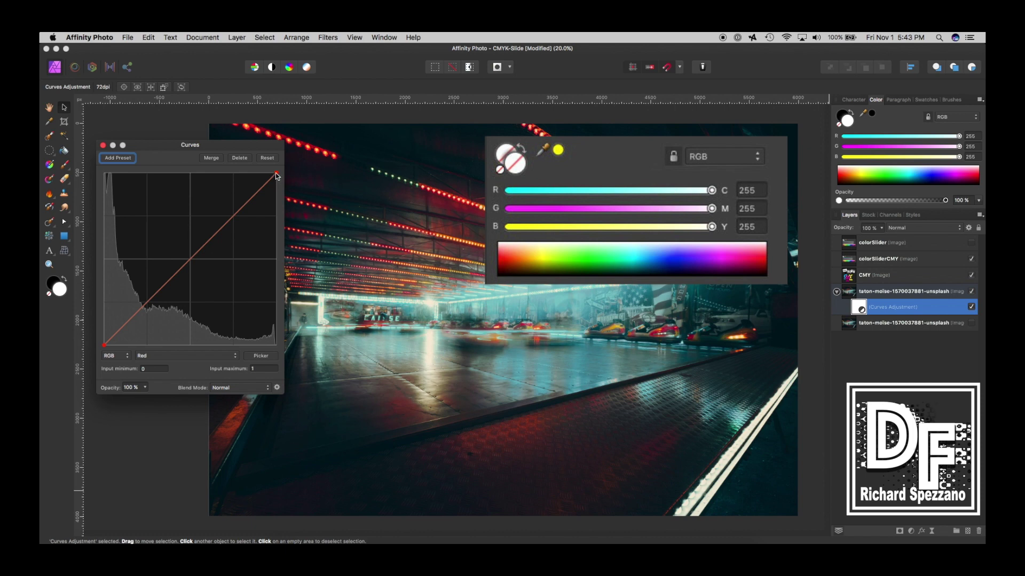
mouse_move(276, 174)
mouse_down()
mouse_move(275, 347)
mouse_move(287, 168)
mouse_up()
mouse_move(194, 257)
mouse_down()
mouse_move(207, 279)
mouse_move(172, 224)
mouse_move(193, 257)
mouse_up()
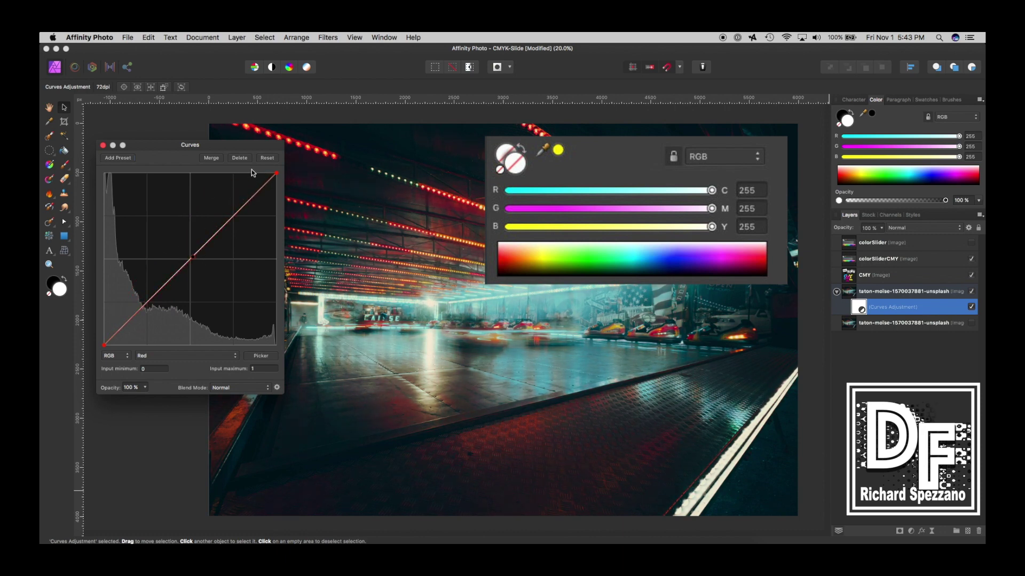
Step: Remove the red node, switch to Green, preview the magenta shift, then straighten the green curve
click(267, 158)
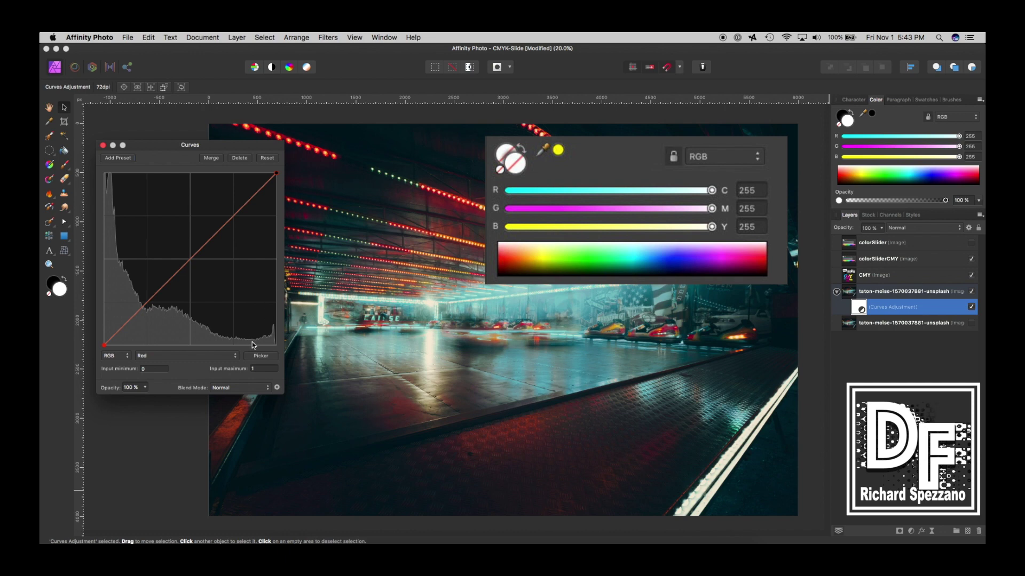
click(198, 355)
click(178, 363)
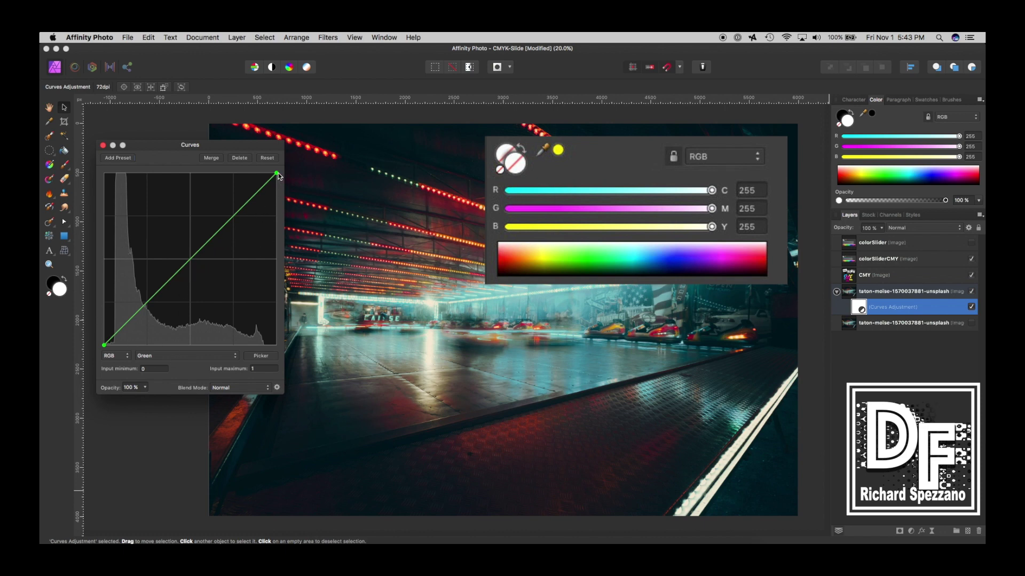
mouse_move(278, 176)
mouse_down()
mouse_move(297, 345)
mouse_move(290, 174)
mouse_up()
drag(105, 345, 77, 347)
drag(193, 255, 208, 271)
click(245, 157)
Step: Switch Curves to the Blue channel and pull the curve down to preview green-yellow
click(149, 356)
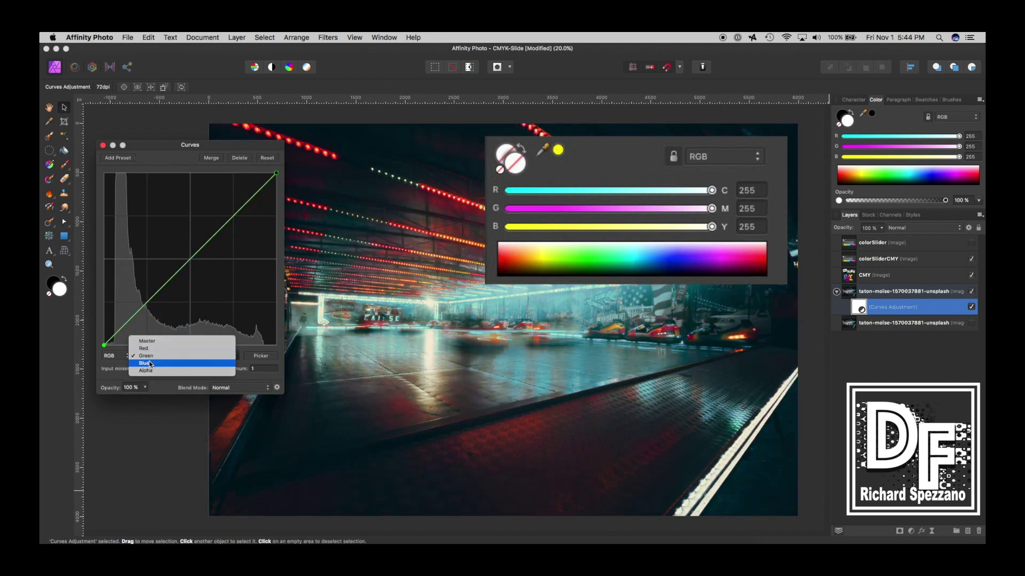
click(149, 363)
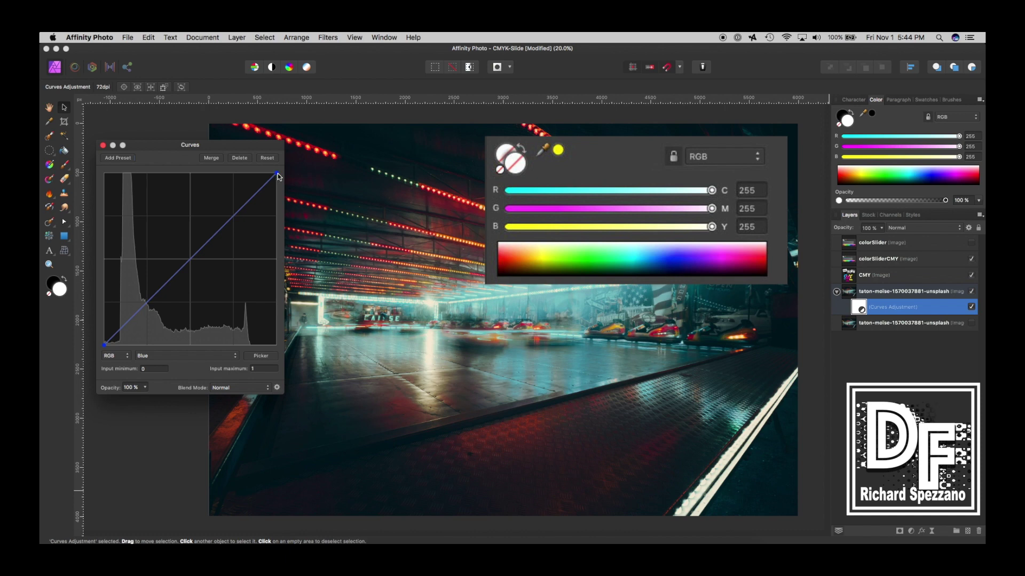
drag(277, 174, 293, 248)
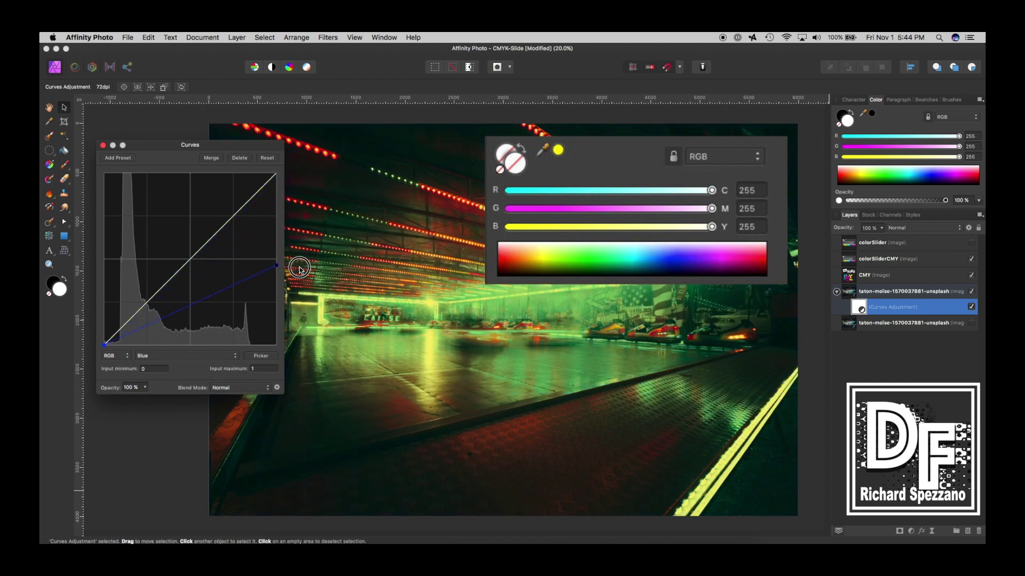
drag(300, 270, 301, 167)
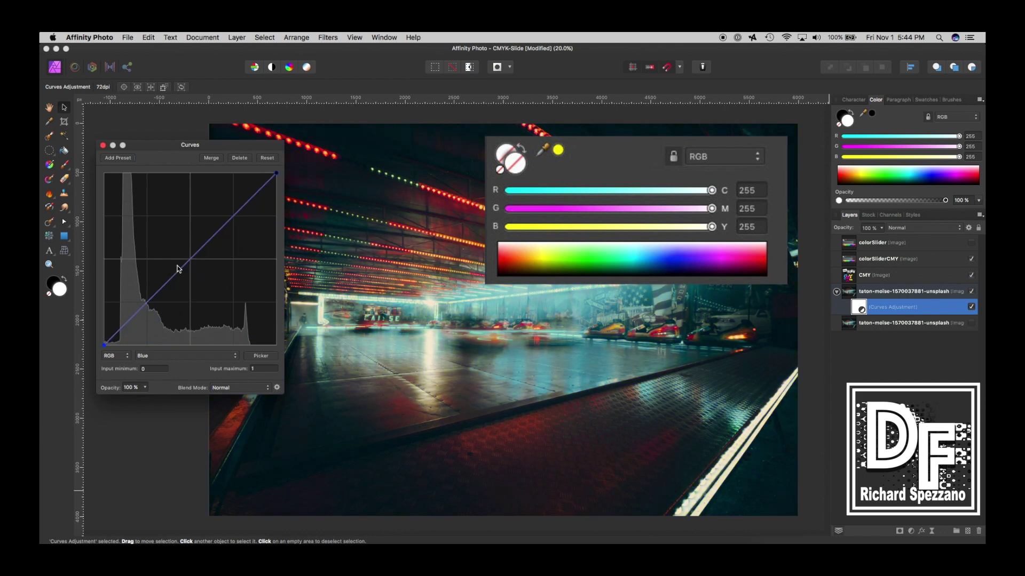
mouse_move(193, 259)
mouse_down()
mouse_move(215, 285)
mouse_move(169, 199)
mouse_move(119, 193)
mouse_move(109, 180)
mouse_move(203, 297)
mouse_move(256, 315)
mouse_move(278, 350)
mouse_move(179, 268)
mouse_up()
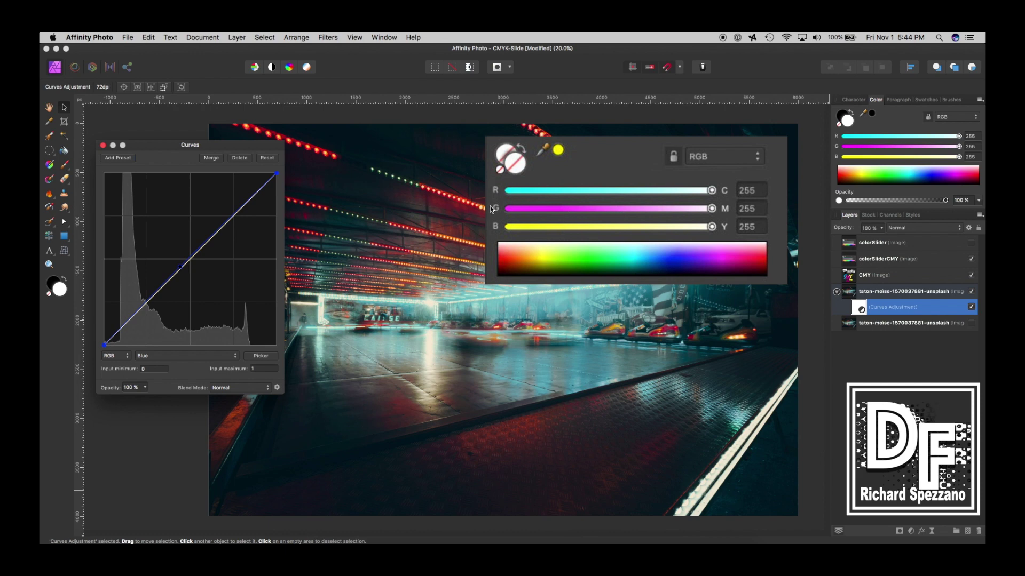
Step: Close the Curves settings, move colorSliderCMY left, and hide it
click(103, 145)
drag(644, 162, 441, 183)
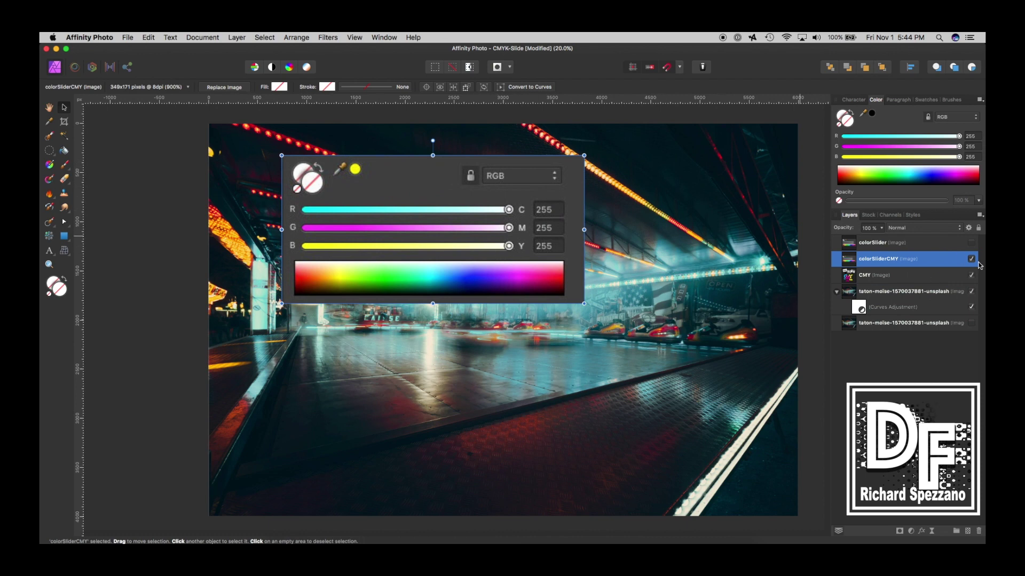
click(971, 258)
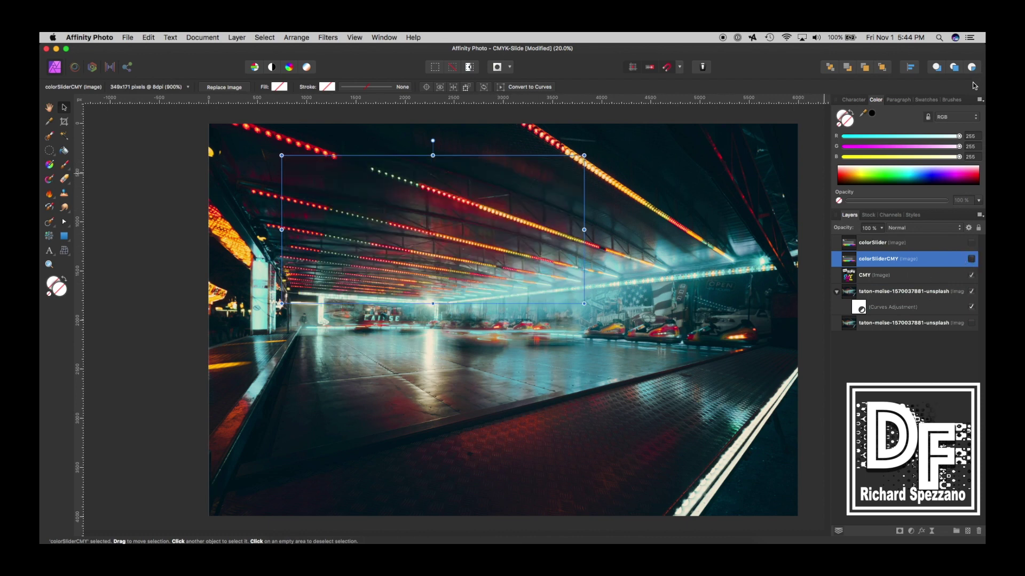
click(979, 100)
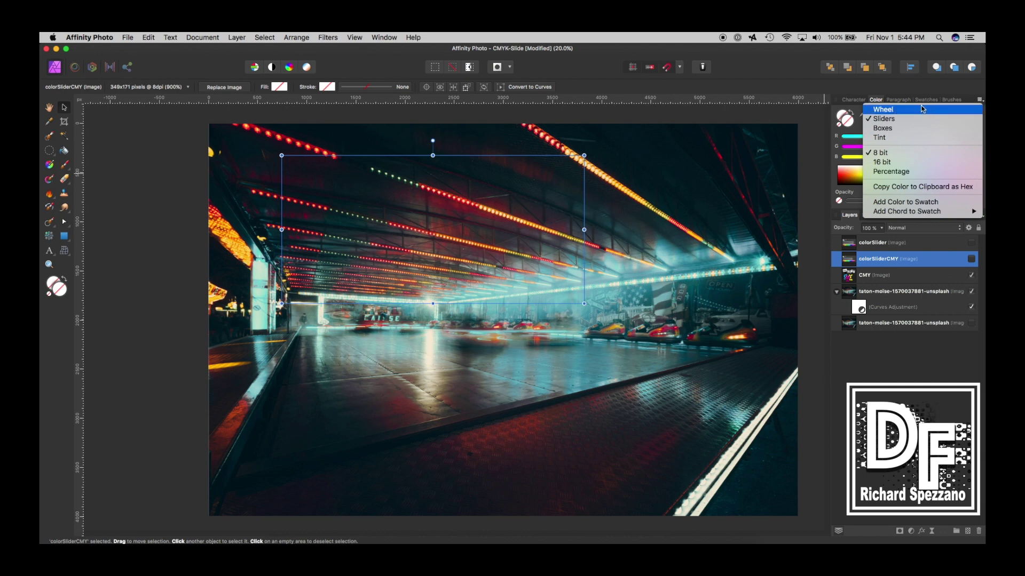
Step: Display the Color panel as a wheel in an enlarged floating panel
click(907, 109)
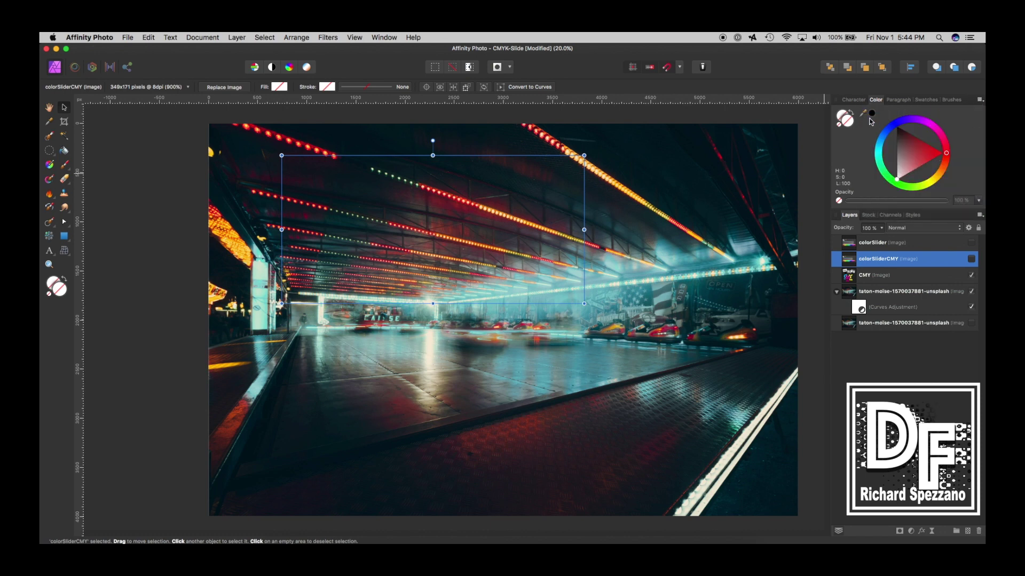
drag(876, 102, 347, 169)
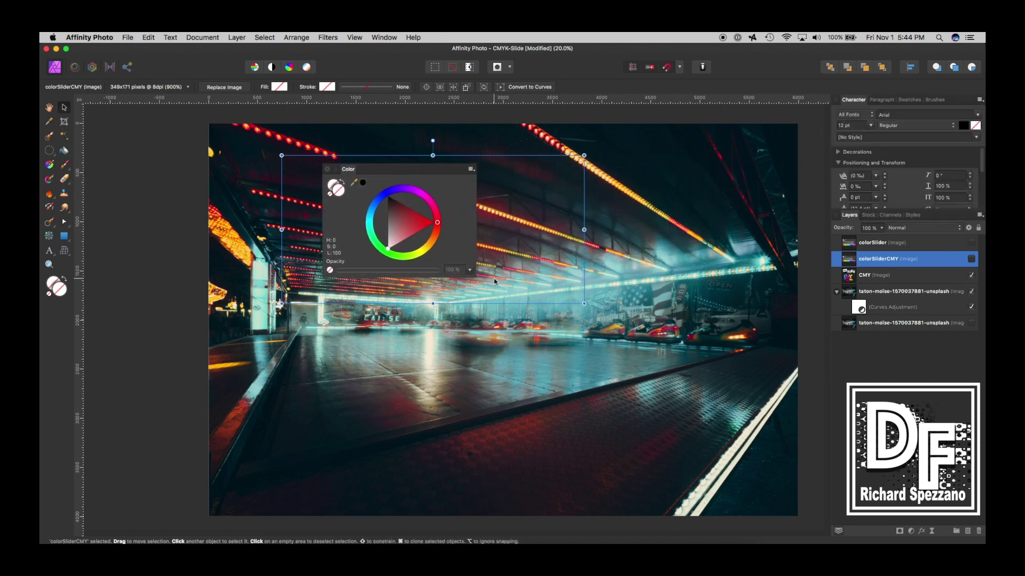
drag(476, 274, 535, 303)
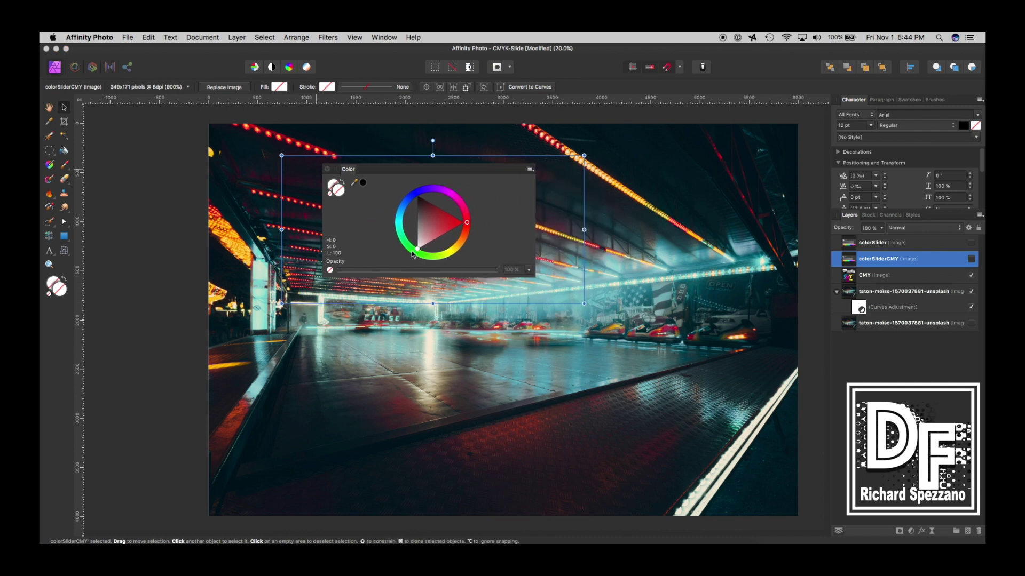
Step: Set the fill to red, cyan, green, magenta, blue, then yellow (H 55, S 100, L 50)
click(464, 223)
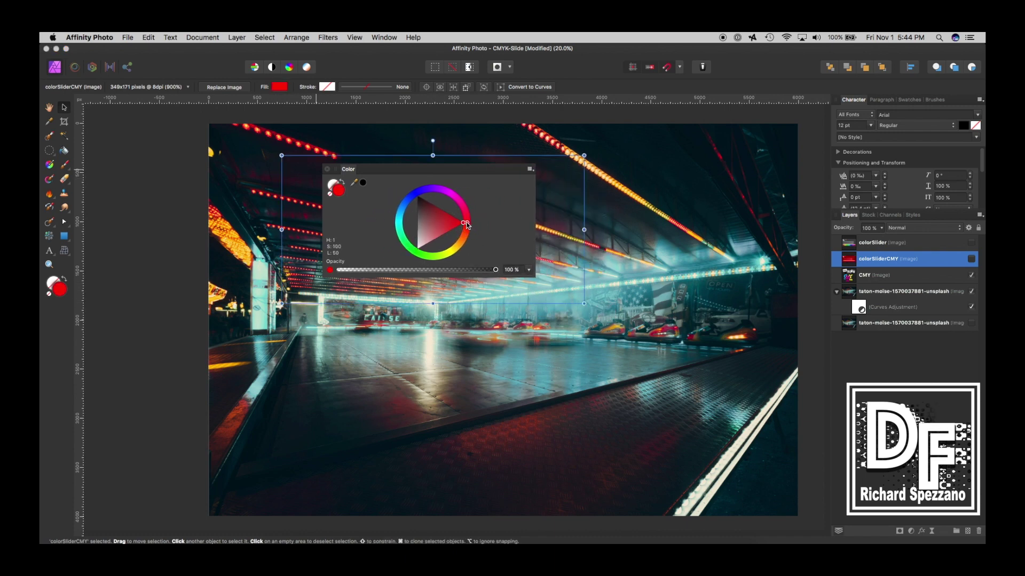
click(399, 225)
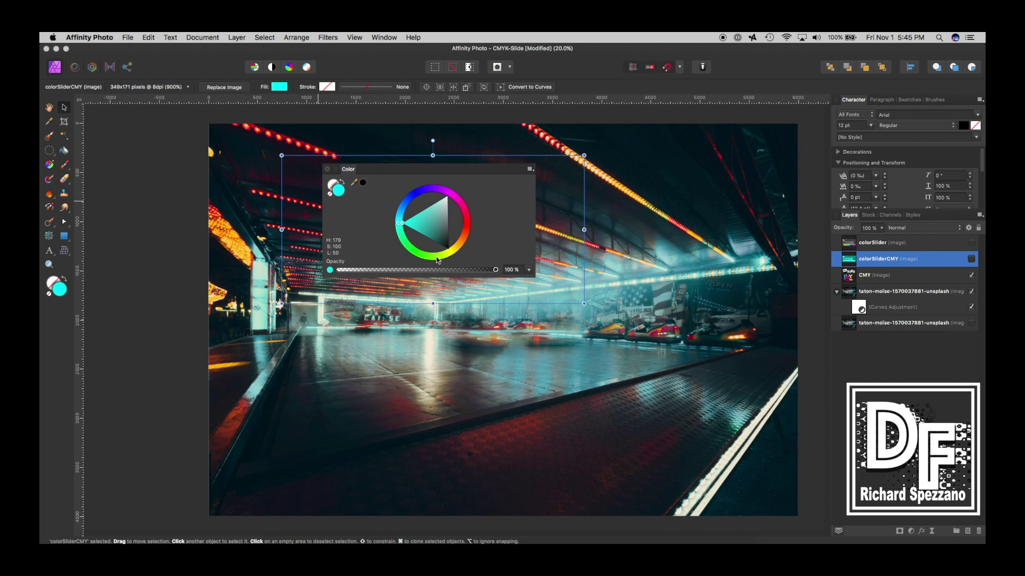
click(416, 255)
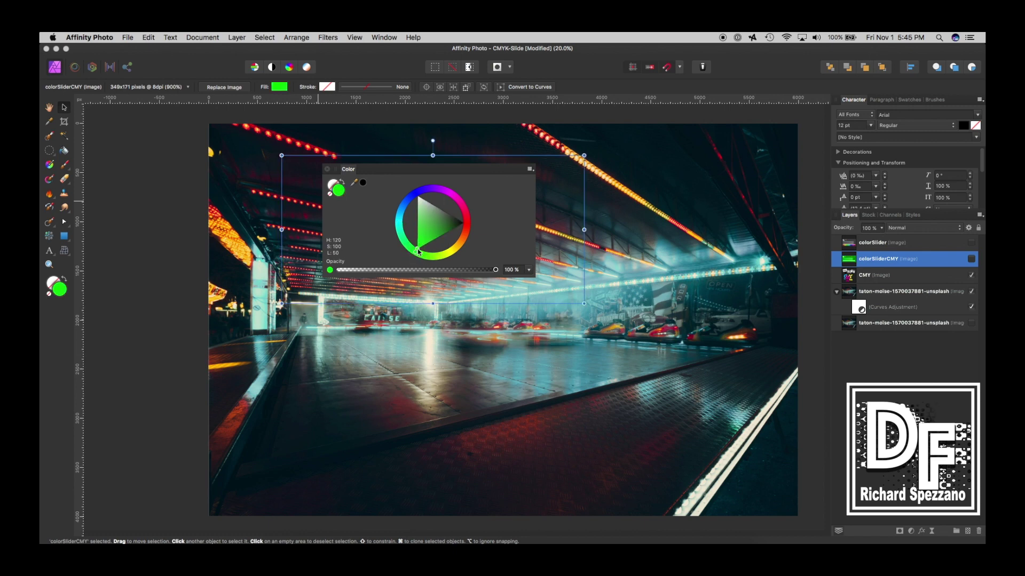
click(451, 197)
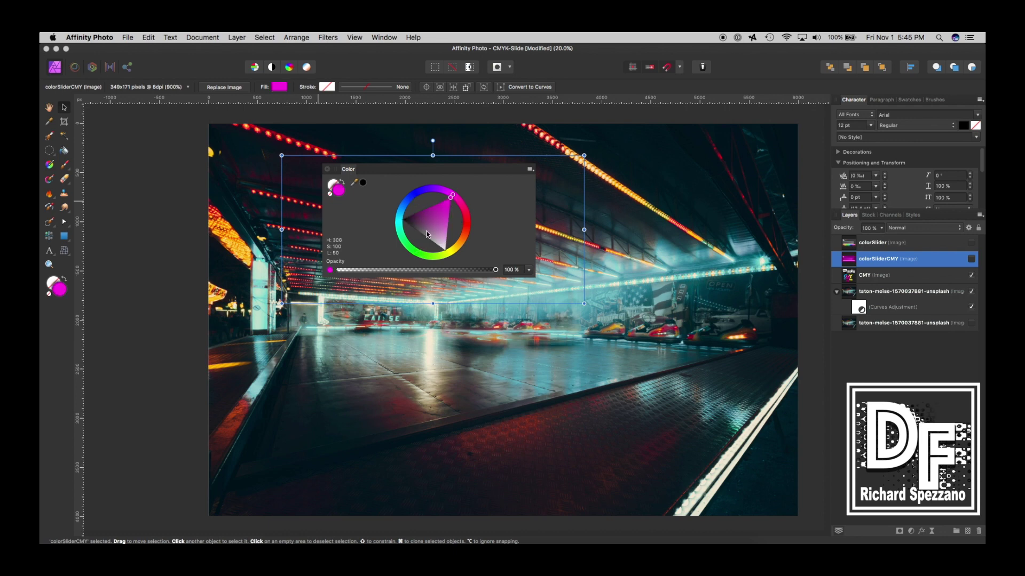
click(410, 199)
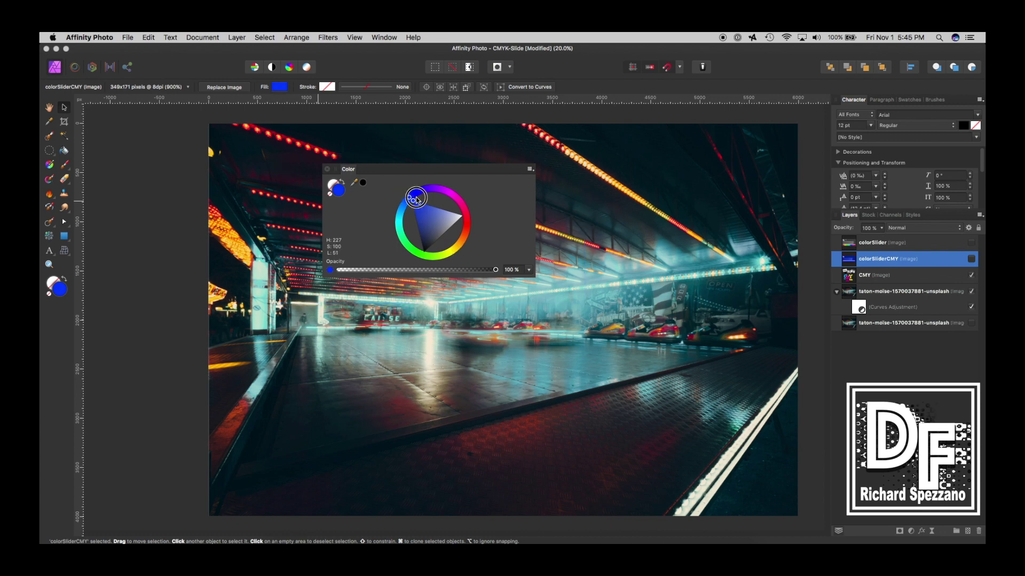
drag(410, 199, 413, 196)
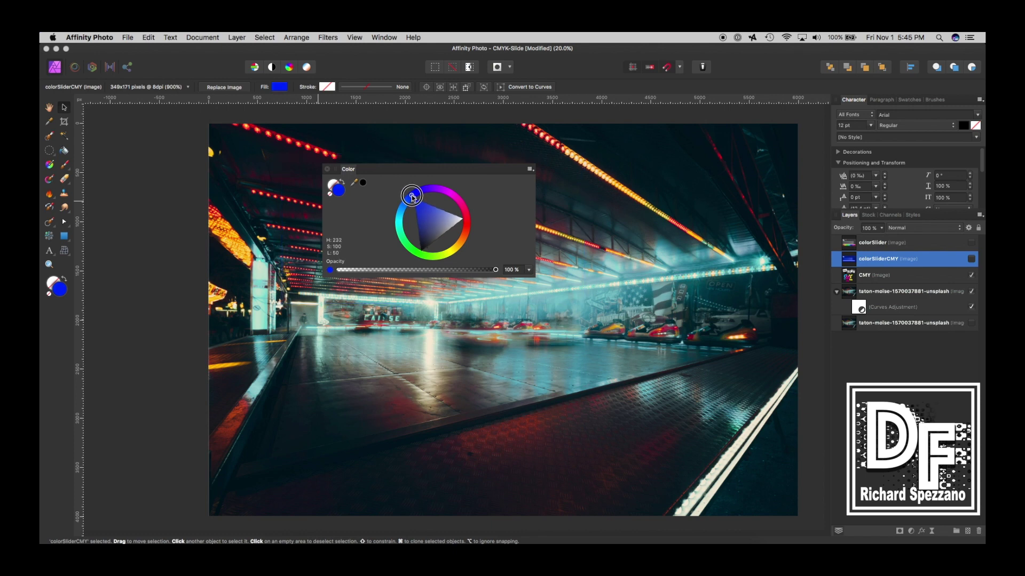
click(454, 253)
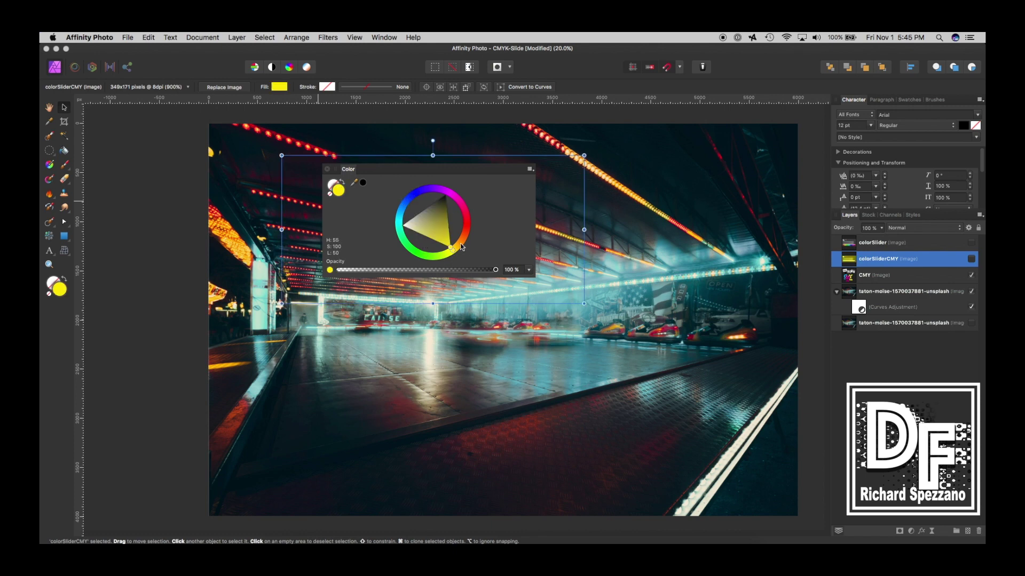
click(327, 169)
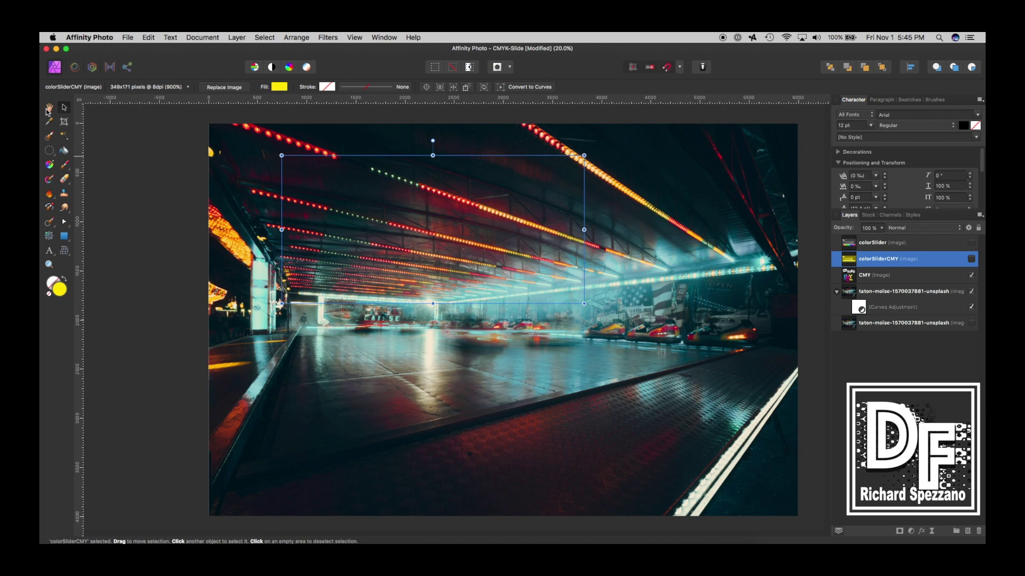
Step: Delete the selected colorSliderCMY layer with the Delete key
key(Delete)
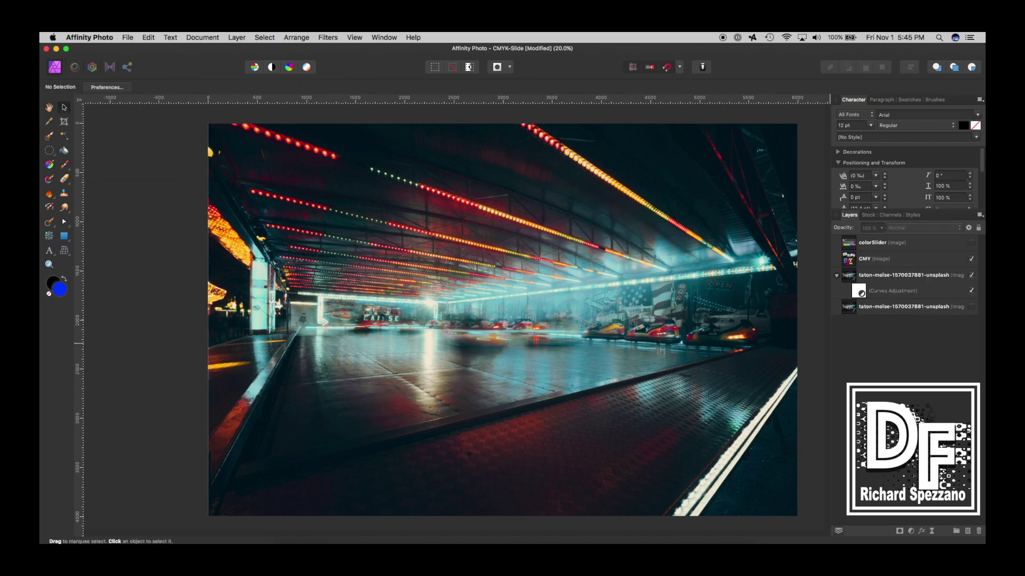